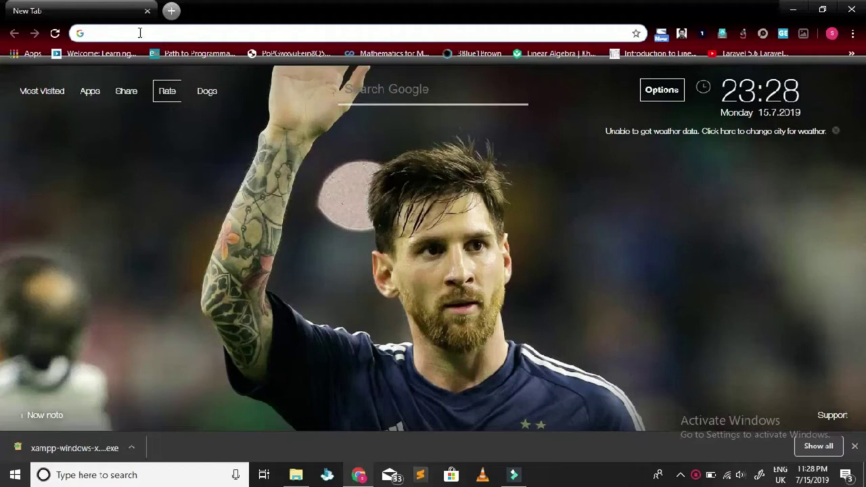
Step: Search Google for xampp and open the Apache Friends Download page
text(xam)
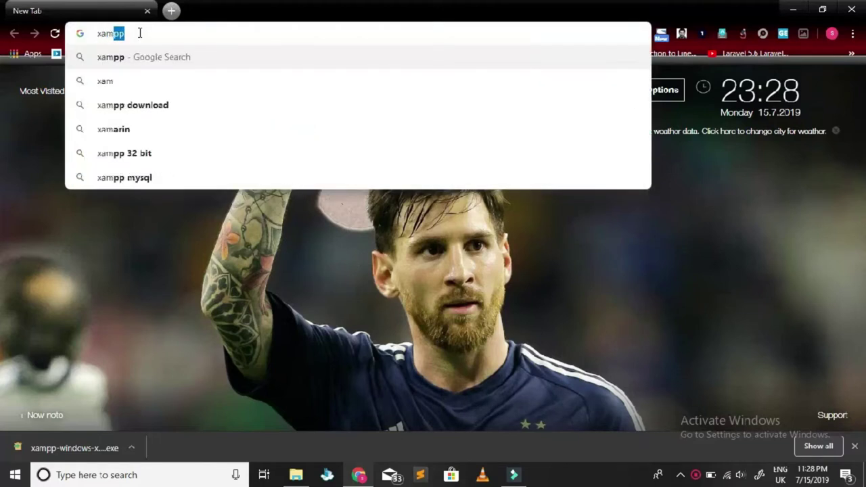
text(pp)
key(Return)
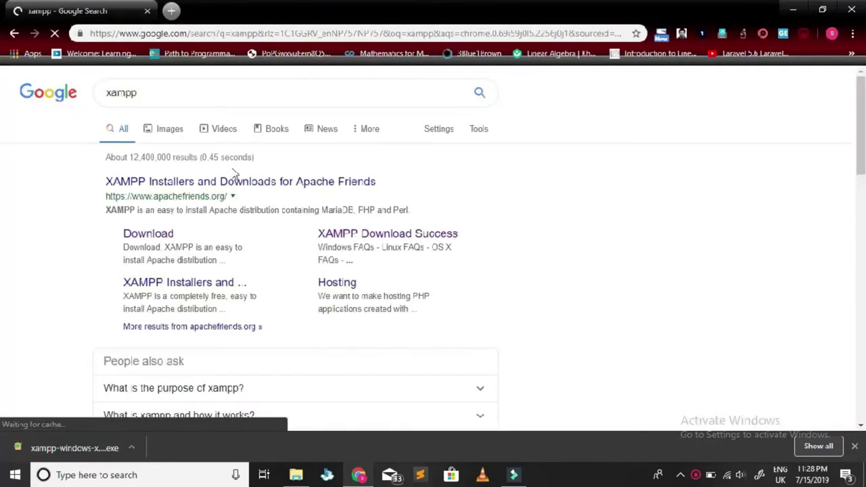
click(149, 237)
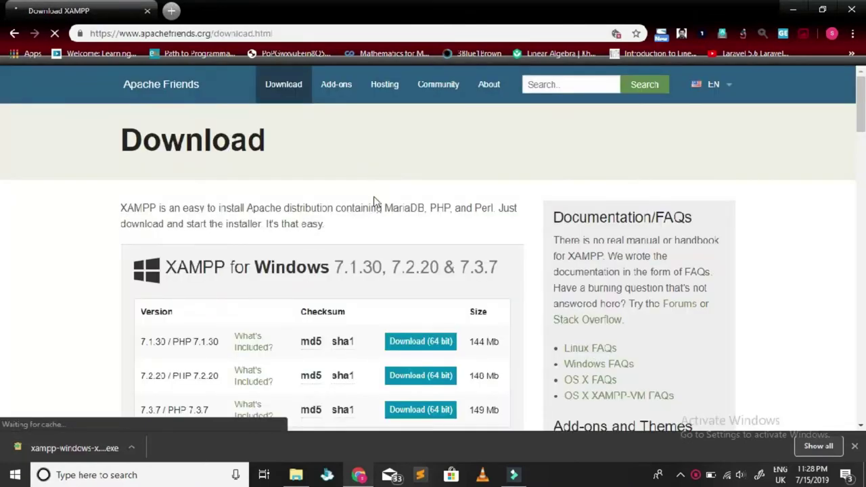
Step: Request the 64-bit Windows download of XAMPP 7.3.7 and cancel saving the installer
scroll(354, 251, down, 2)
scroll(92, 273, down, 1)
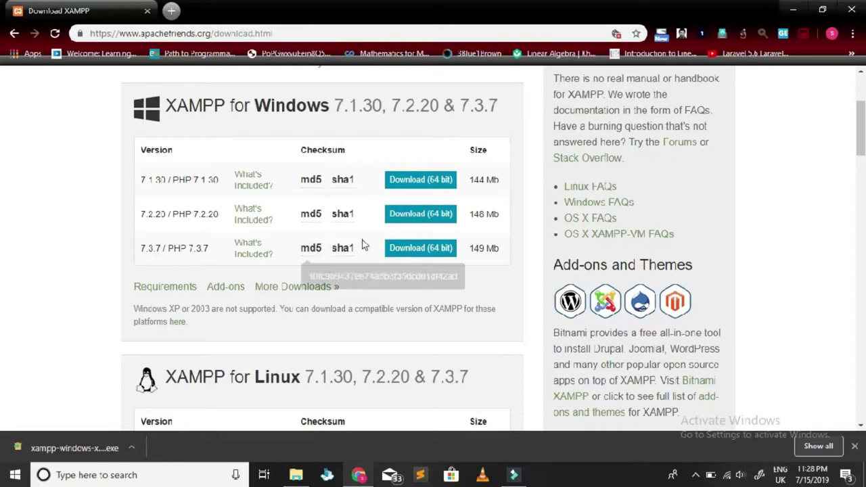
click(406, 249)
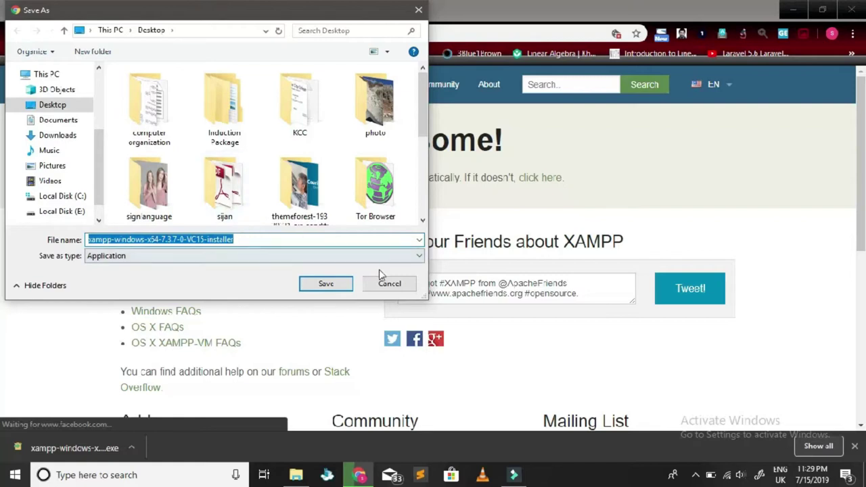
click(388, 284)
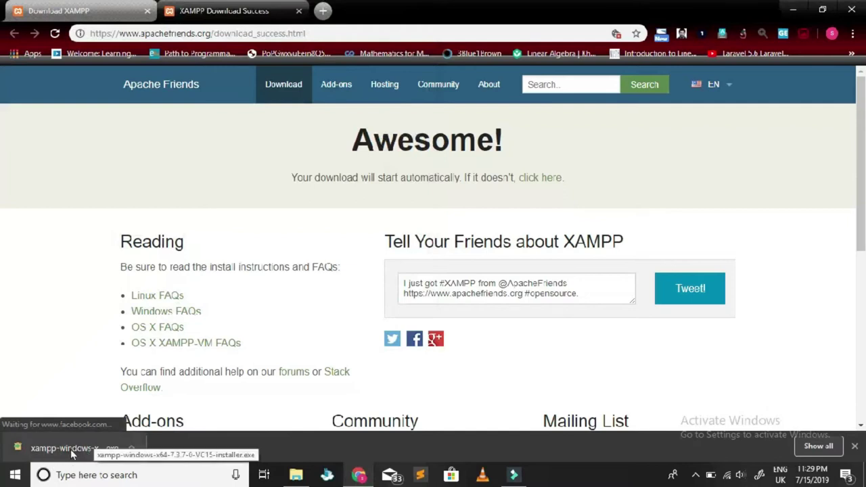
Step: Locate the previously downloaded installer by opening the xampp folder on the Desktop in File Explorer
click(134, 452)
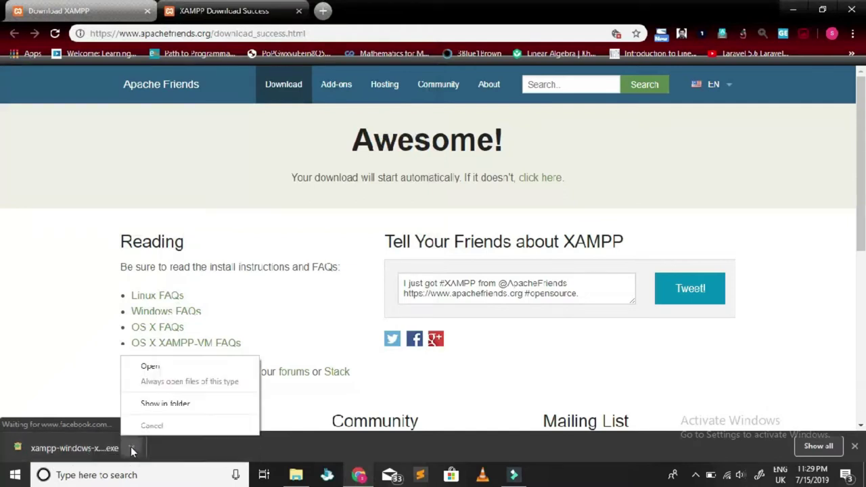
click(170, 410)
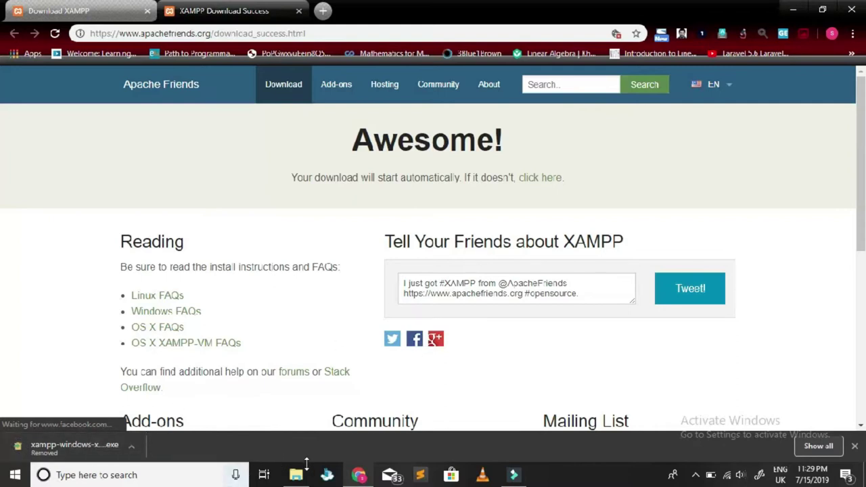
mouse_move(298, 474)
click(342, 361)
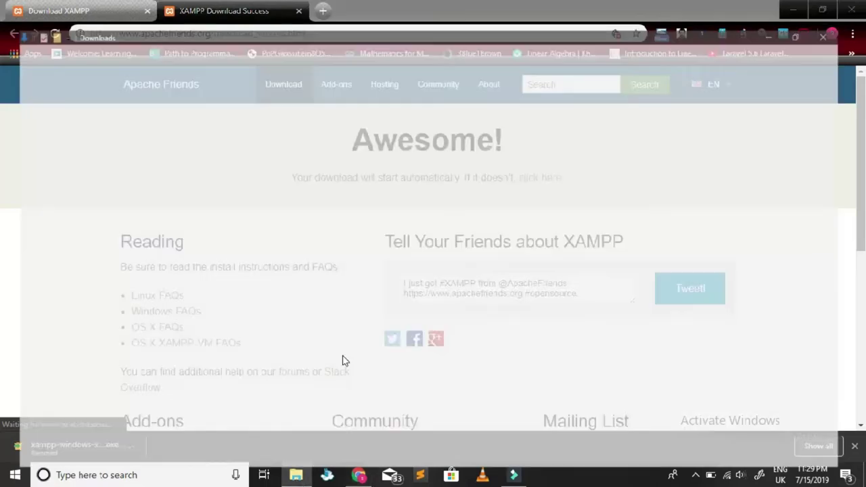
click(57, 143)
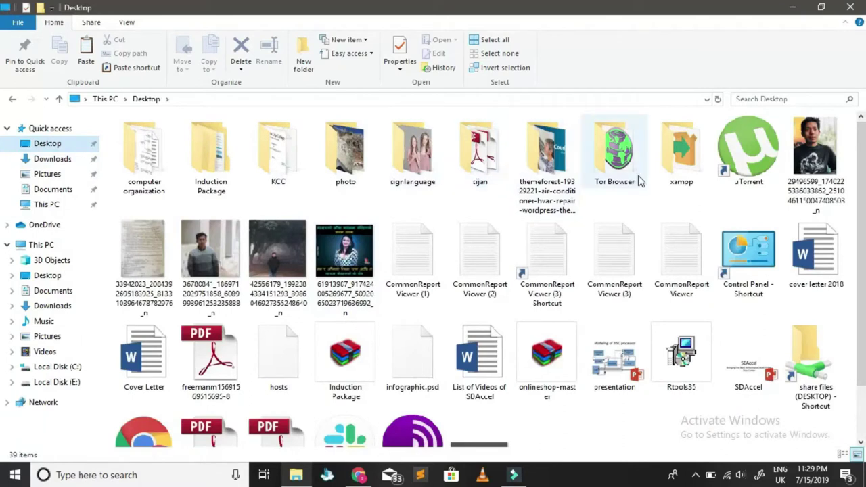
click(686, 171)
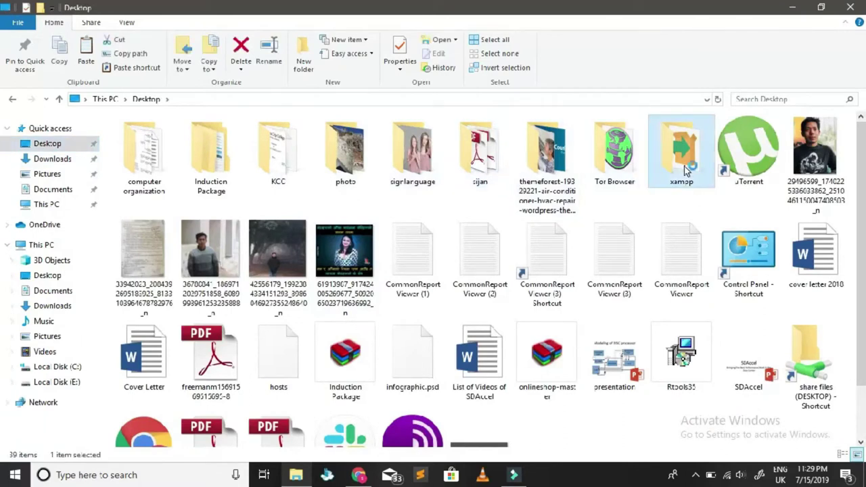
double_click(687, 170)
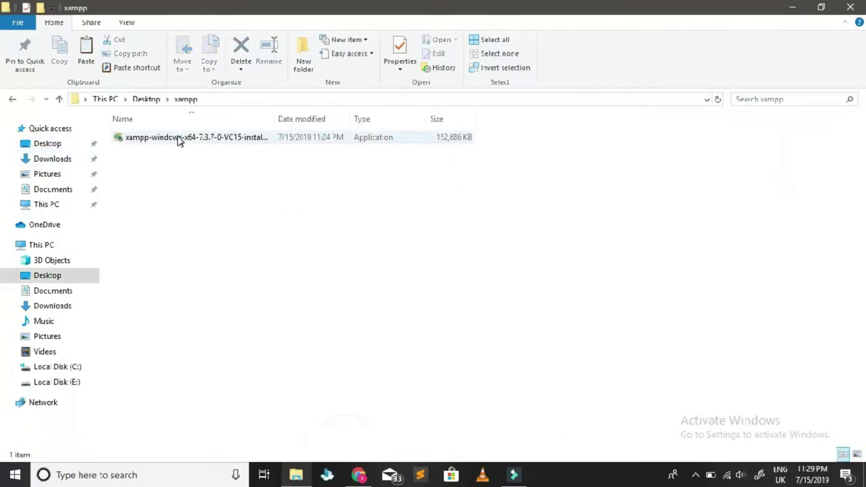
Step: Run the xampp-windows-x64-7.3.7-0-VC15 installer as administrator and acknowledge the User Account Control warning
click(179, 140)
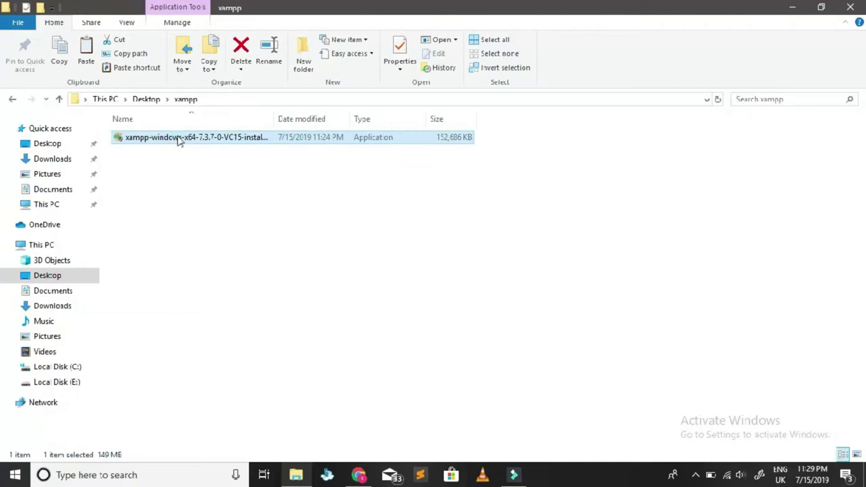
right_click(180, 140)
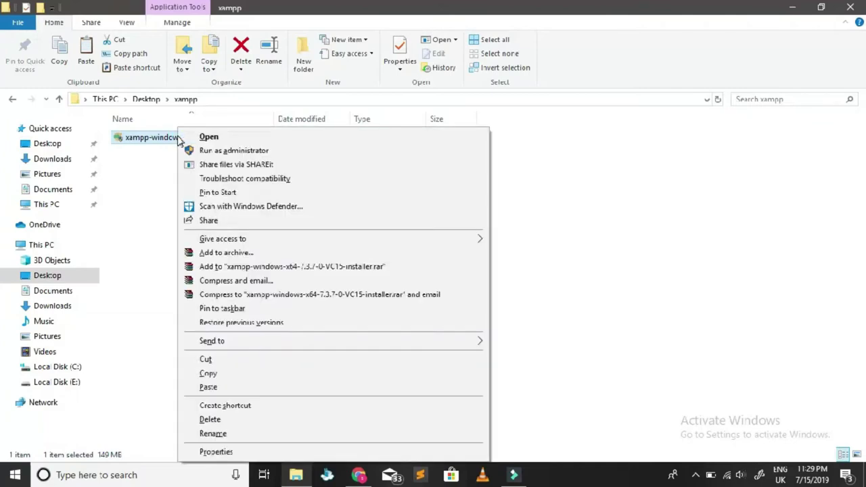
click(221, 150)
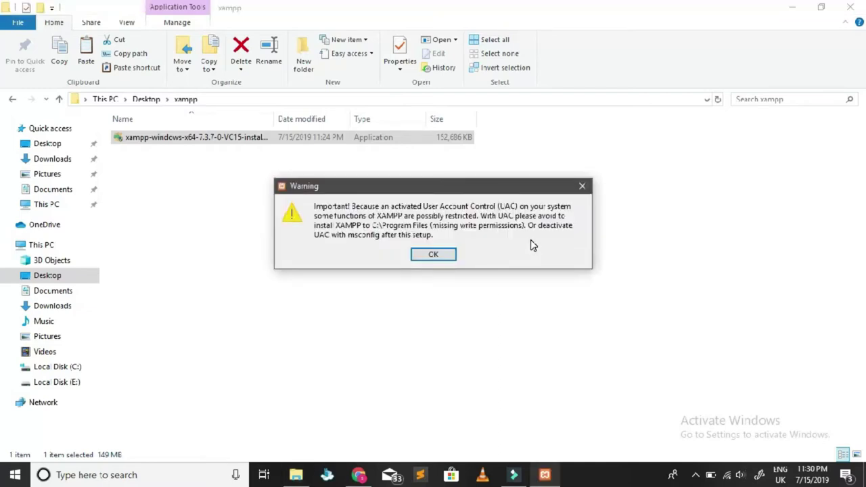
click(437, 257)
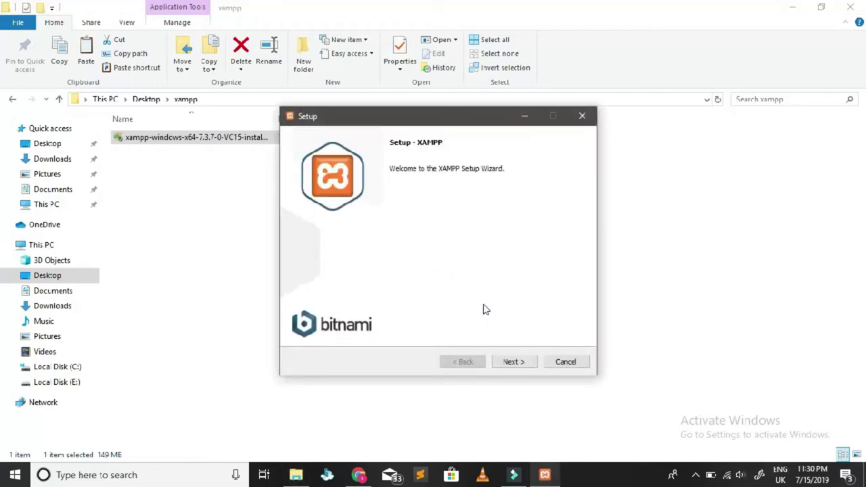
Step: Accept all XAMPP components and keep C:\xampp as the installation folder in the setup wizard
click(514, 362)
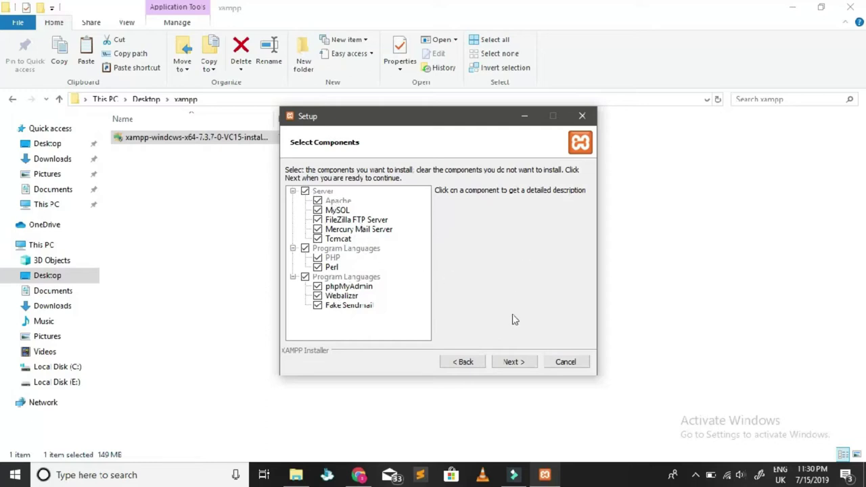
click(512, 363)
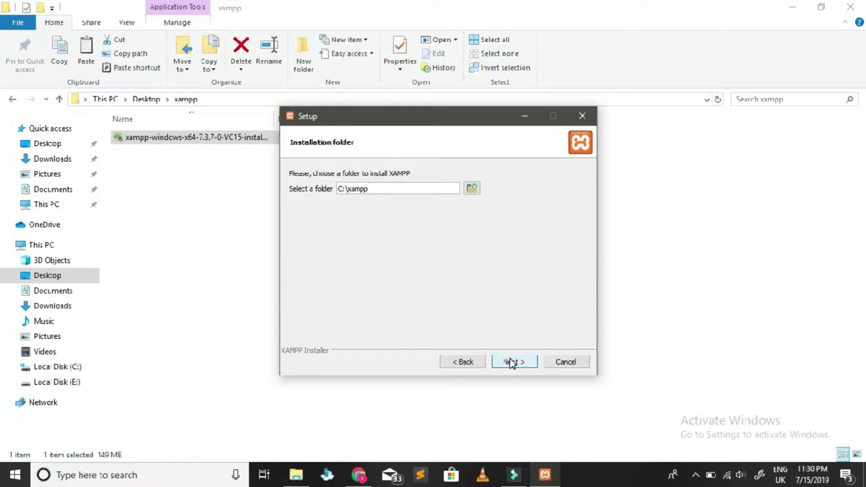
drag(381, 192, 336, 197)
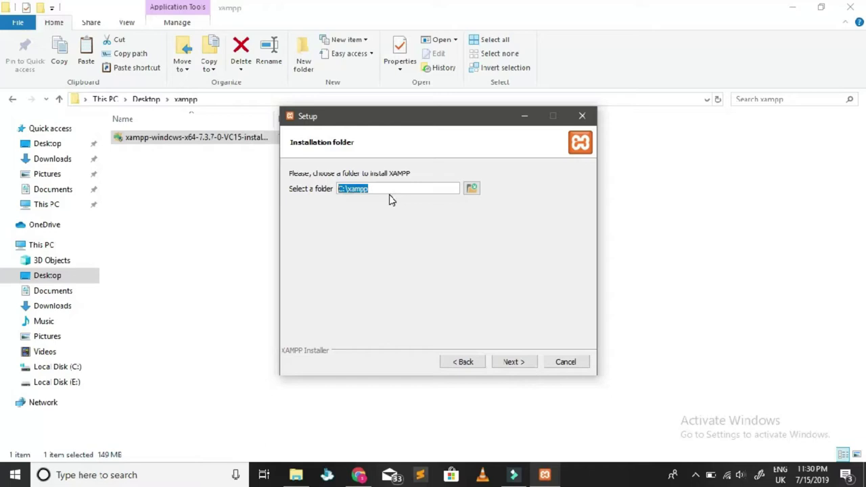
click(344, 189)
click(514, 362)
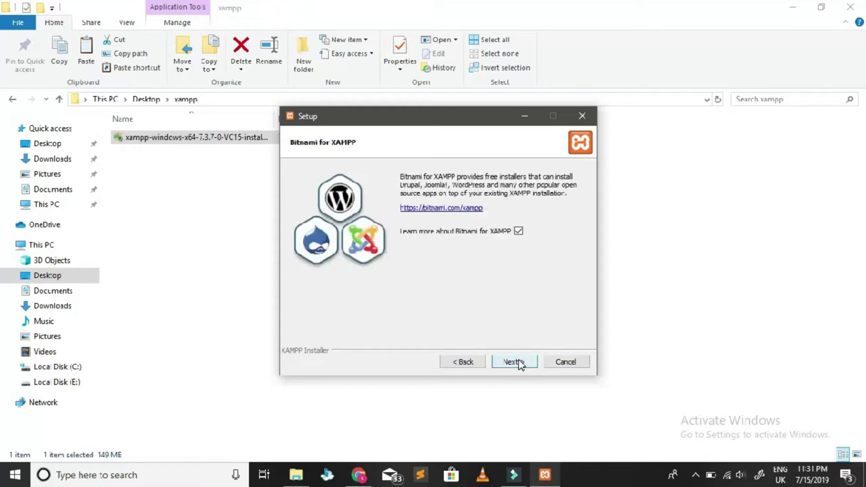
Step: Continue past the Bitnami page, minimize the browser it opens, and start the XAMPP installation without aborting it
click(514, 362)
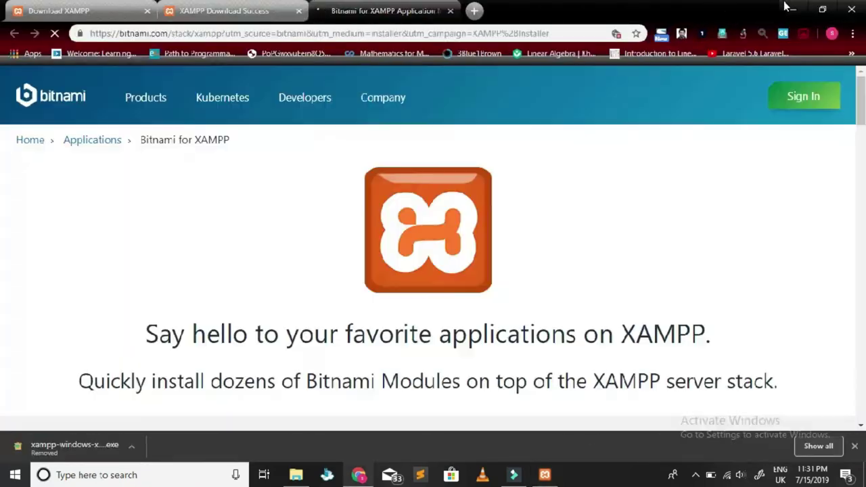
click(789, 9)
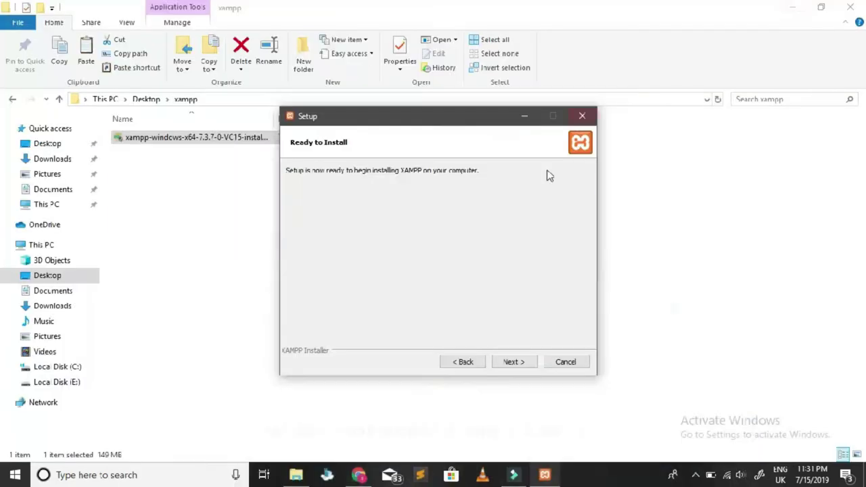
click(513, 363)
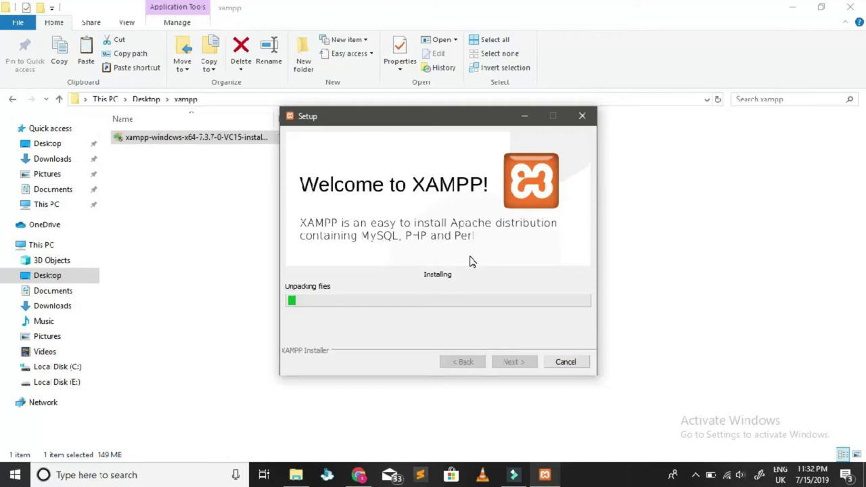
key(Escape)
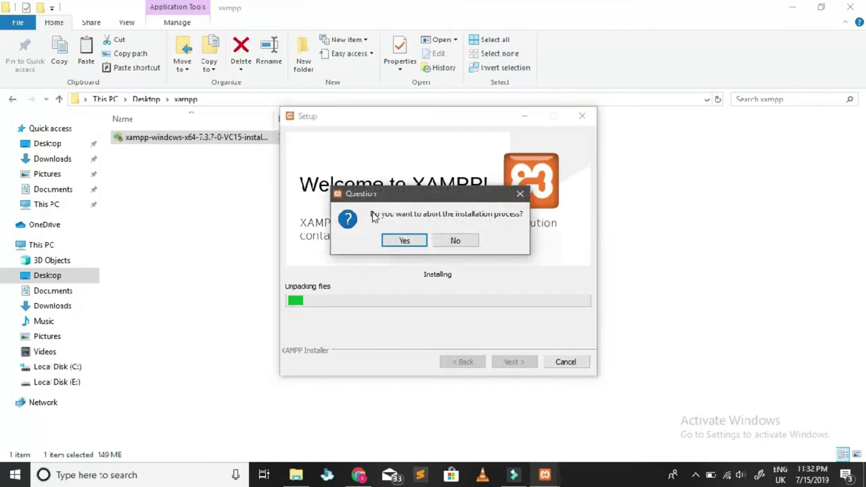
click(458, 243)
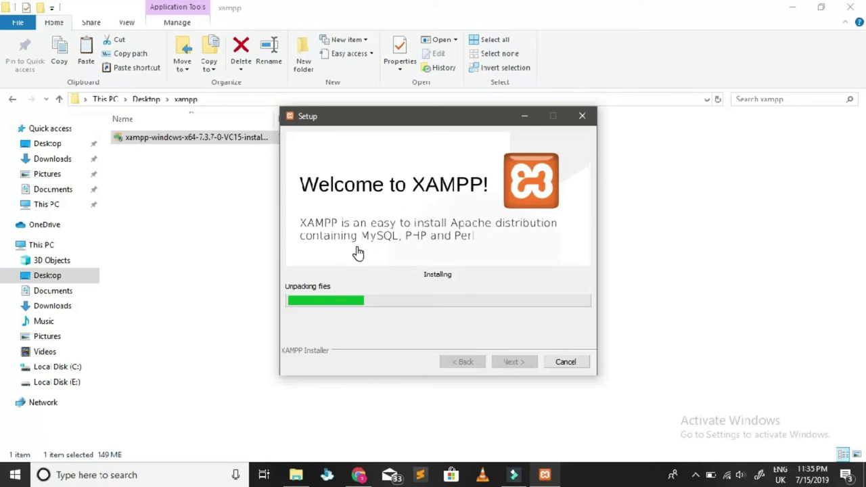
click(697, 475)
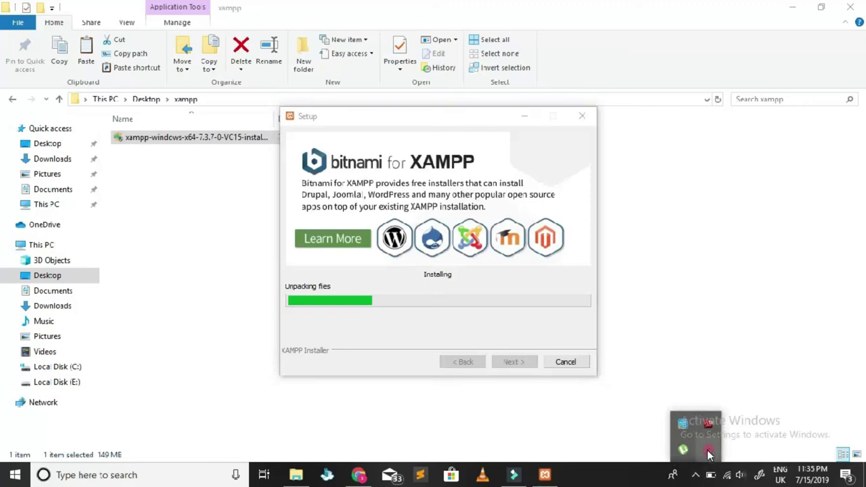
right_click(708, 452)
click(737, 459)
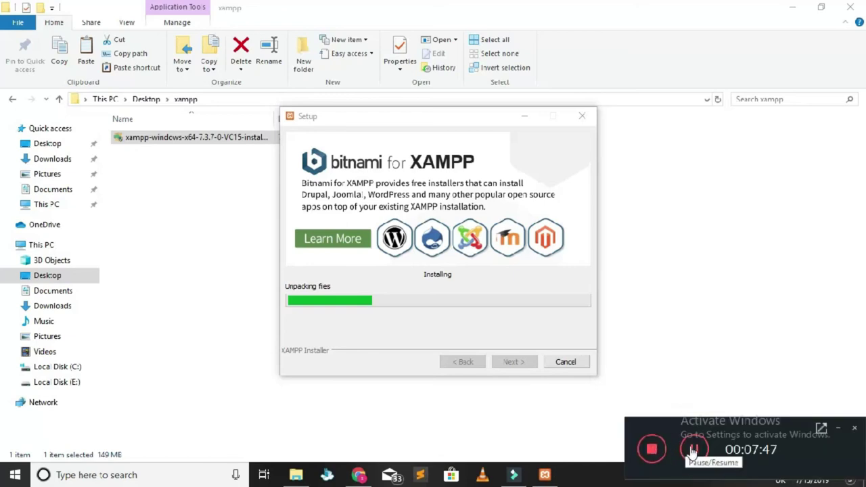
click(694, 452)
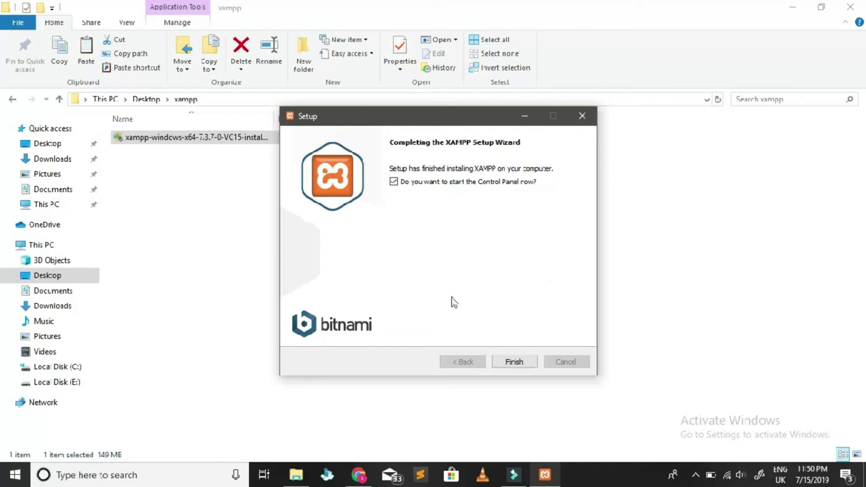
Step: Finish the setup with the Control Panel set to start, and save the US flag option as its language
click(512, 363)
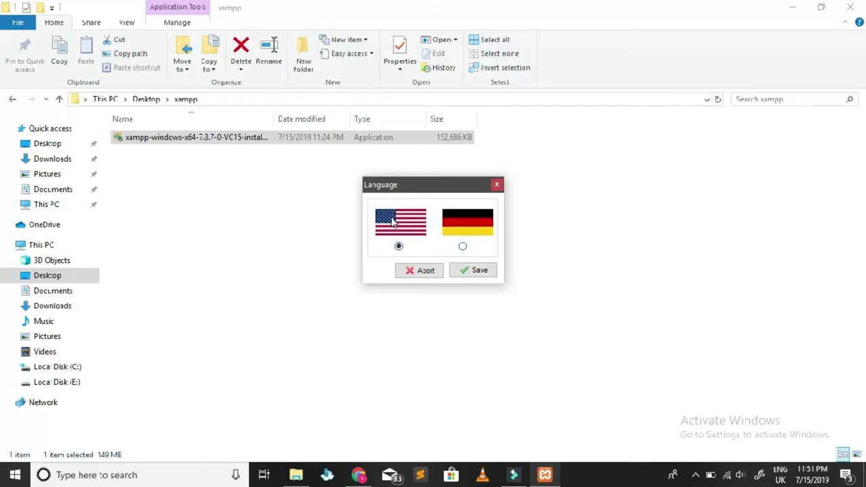
click(486, 274)
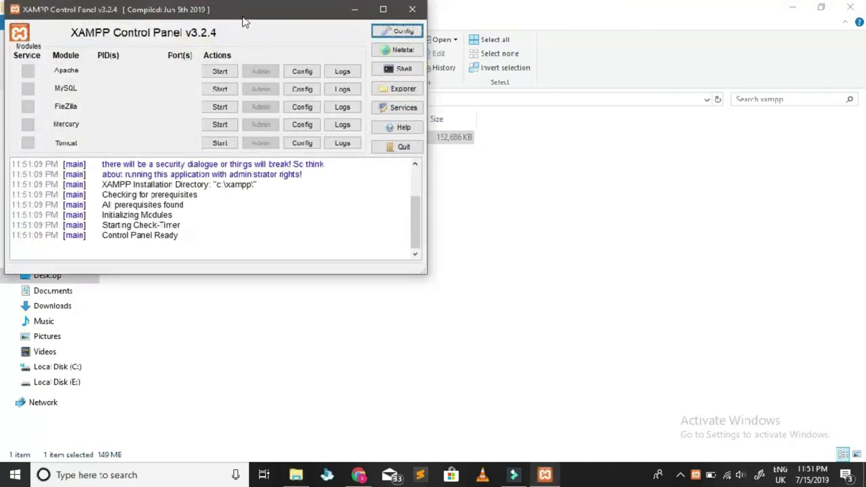
Step: Move the XAMPP Control Panel window toward the middle of the desktop and start the Apache and MySQL modules
drag(236, 14, 483, 57)
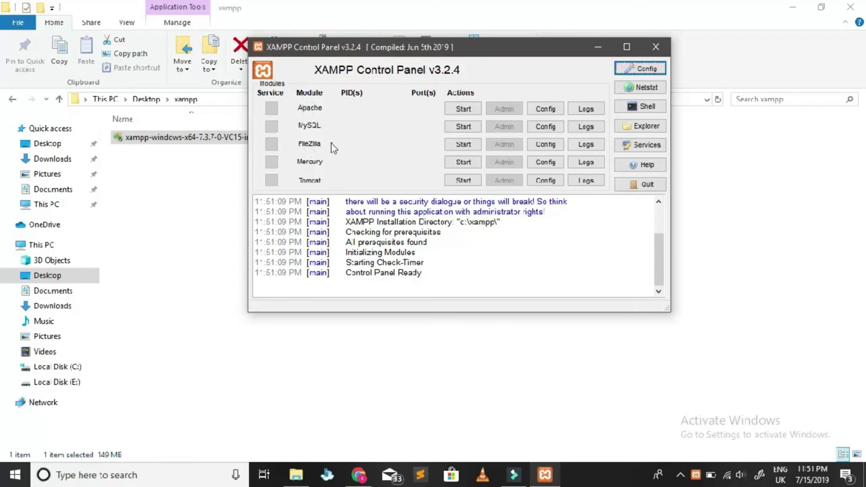
click(466, 111)
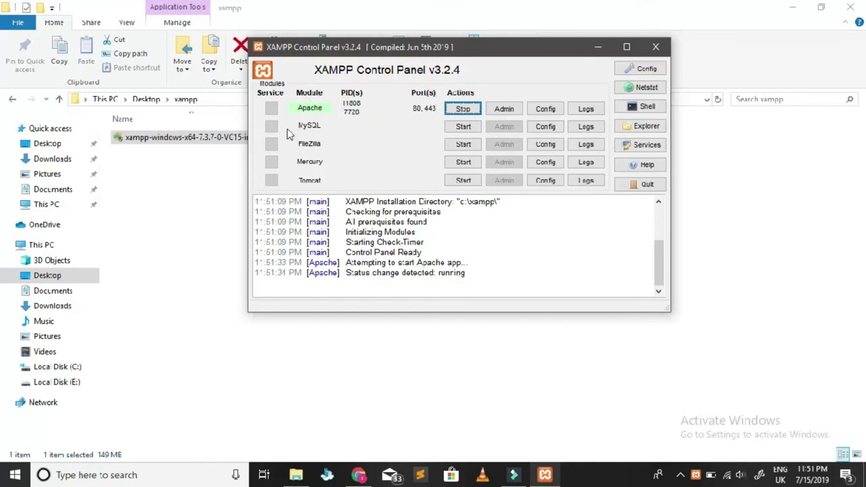
click(463, 128)
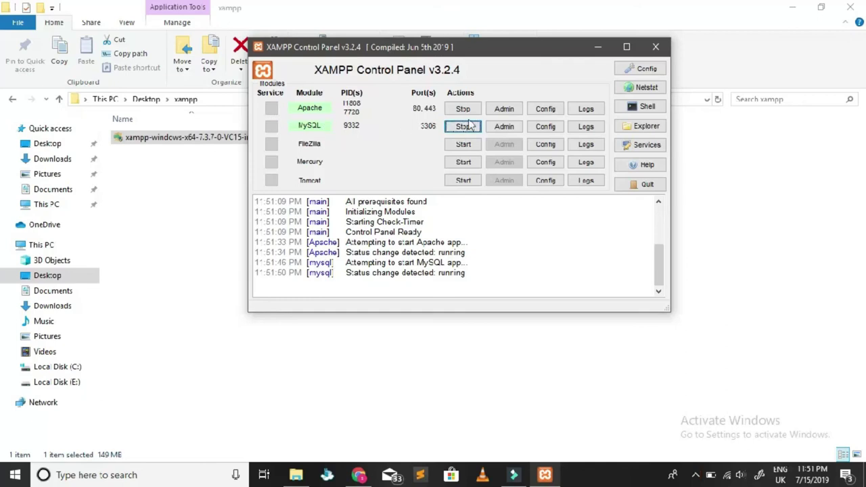
Step: Open the MySQL module's phpMyAdmin page in the browser and look over its home page
click(504, 130)
click(505, 129)
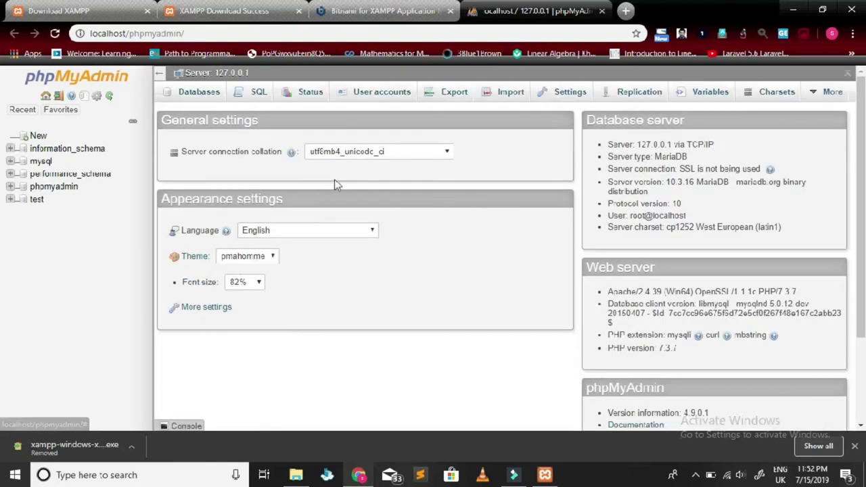
scroll(210, 198, down, 2)
scroll(190, 195, up, 2)
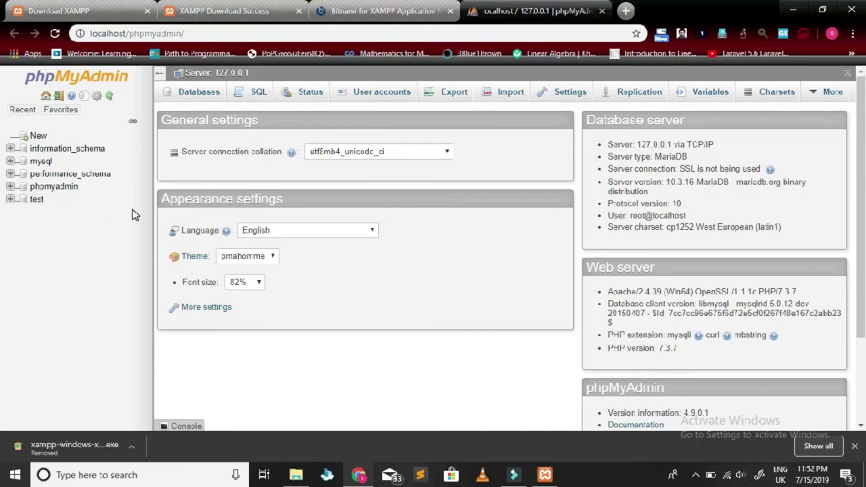
Step: Examine the settings and server details on the phpMyAdmin home page, and check the Apache and MySQL modules in the XAMPP Control Panel
scroll(371, 214, down, 2)
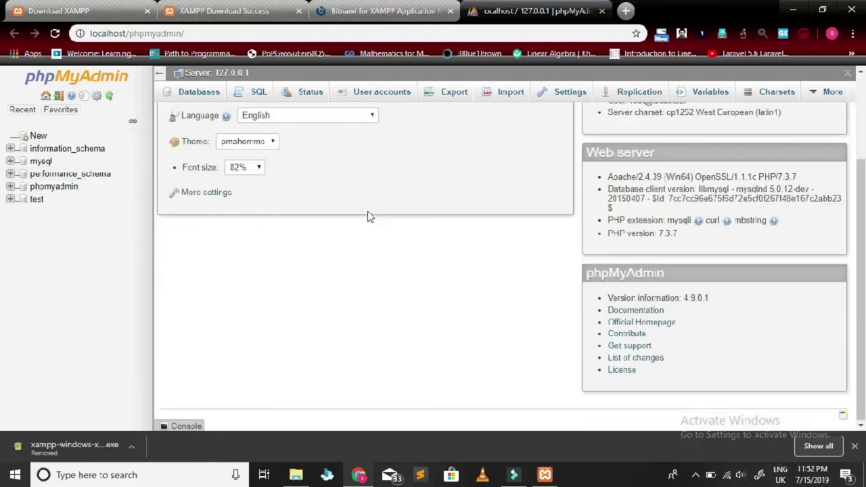
scroll(437, 220, up, 2)
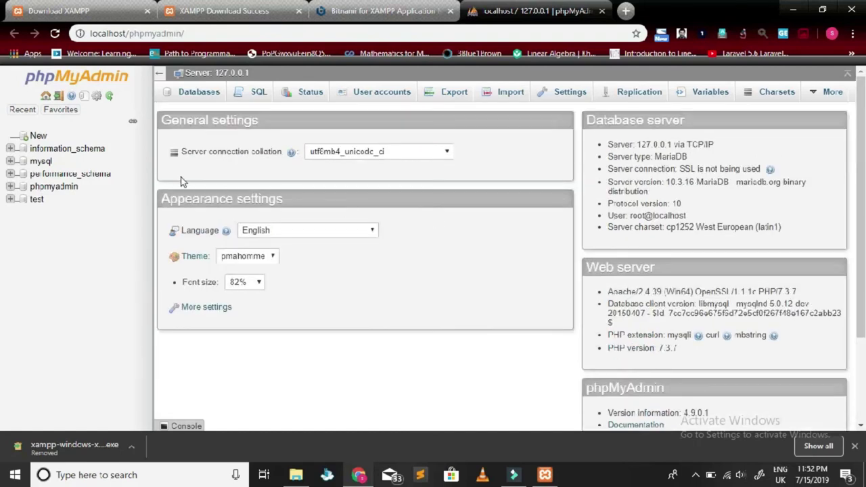
scroll(535, 120, down, 2)
scroll(536, 120, up, 2)
click(545, 475)
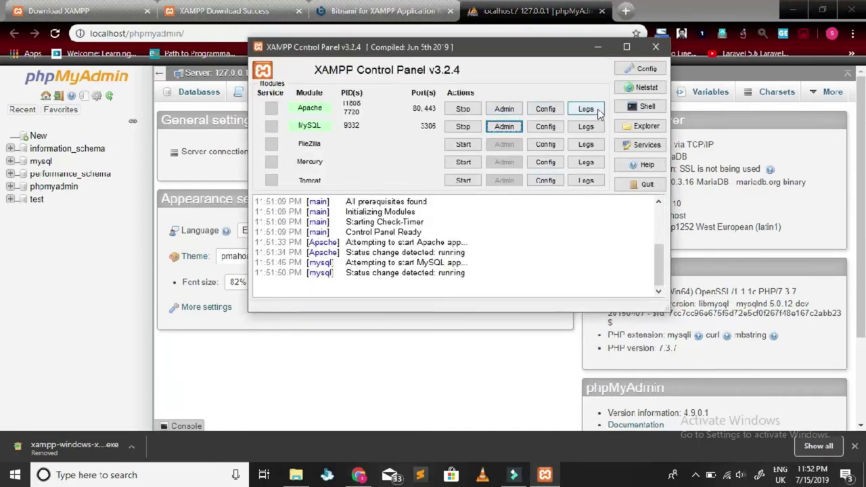
click(73, 269)
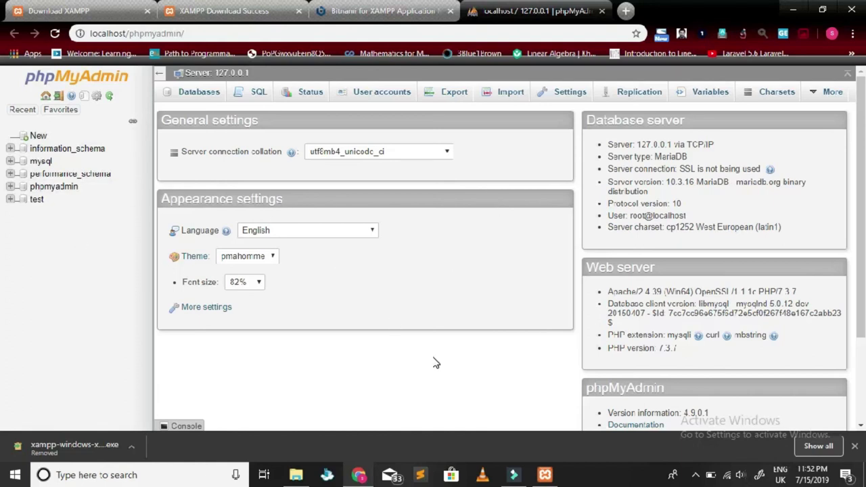
click(548, 477)
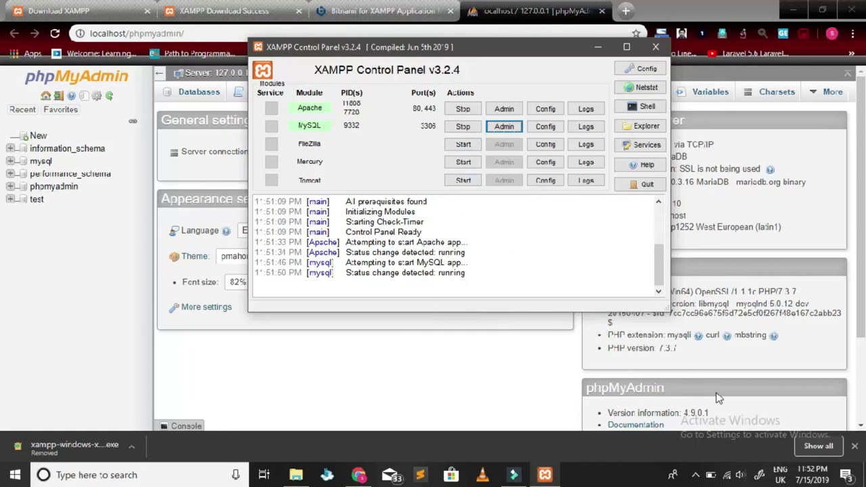
click(697, 477)
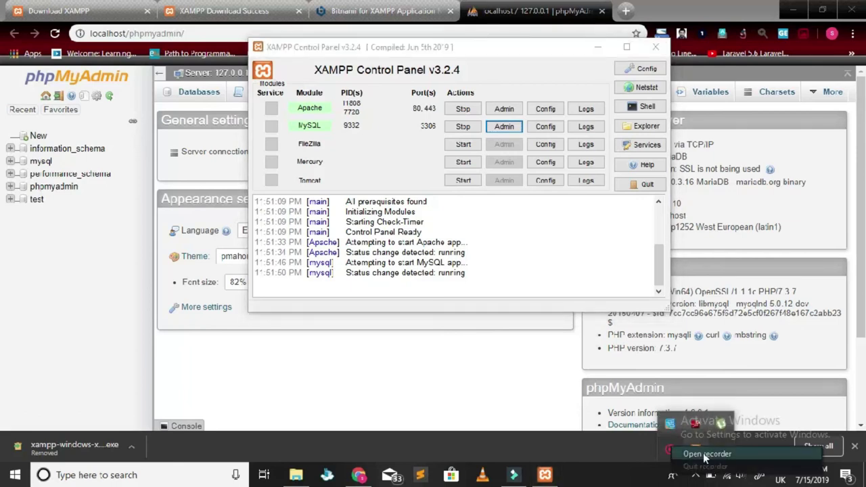
click(672, 451)
click(694, 449)
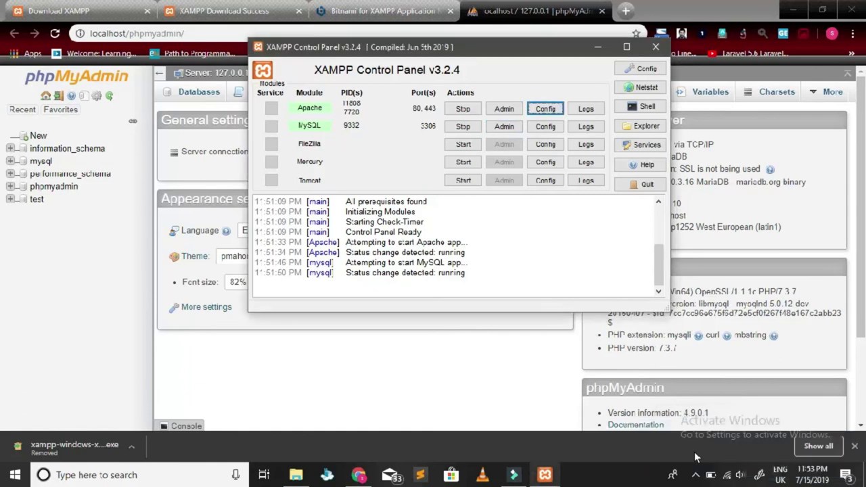